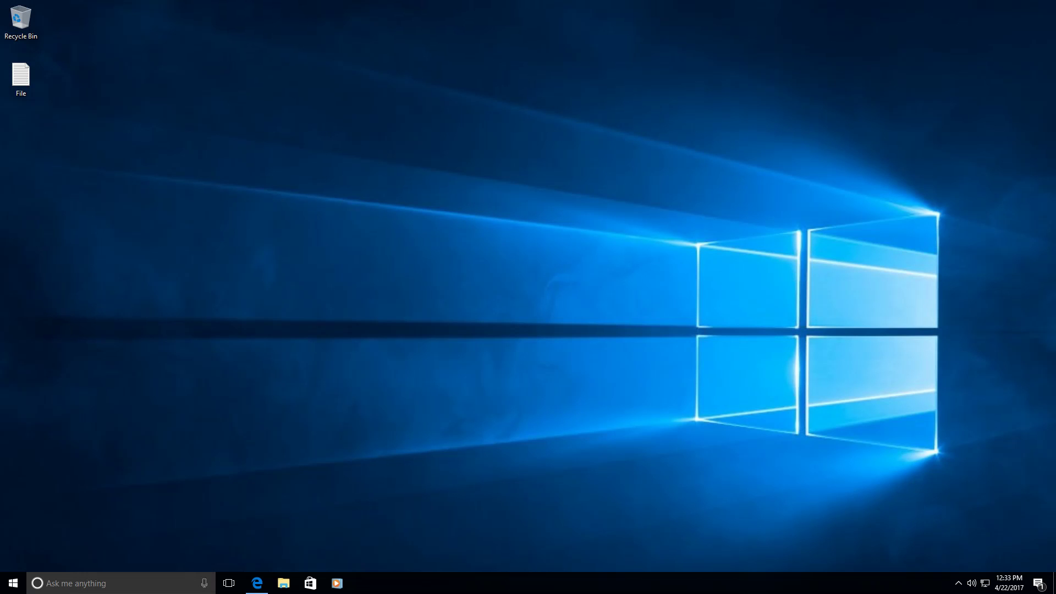
- Restore Edge and confirm the Download Windows 10 page is at microsoft.com/software-download/windows10
{"action": "left_click", "coordinate": [257, 583]}
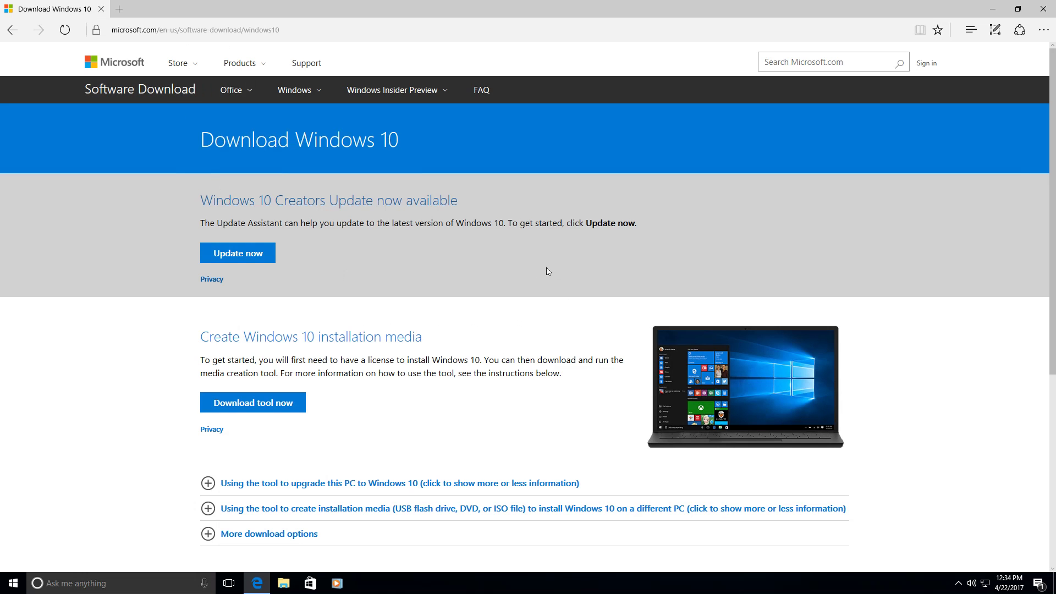
{"action": "left_click", "coordinate": [236, 28]}
{"action": "left_click", "coordinate": [256, 45]}
- Download the Update Assistant installer Windows10Upgrade9252.exe and save it to the Desktop
{"action": "left_click", "coordinate": [230, 258]}
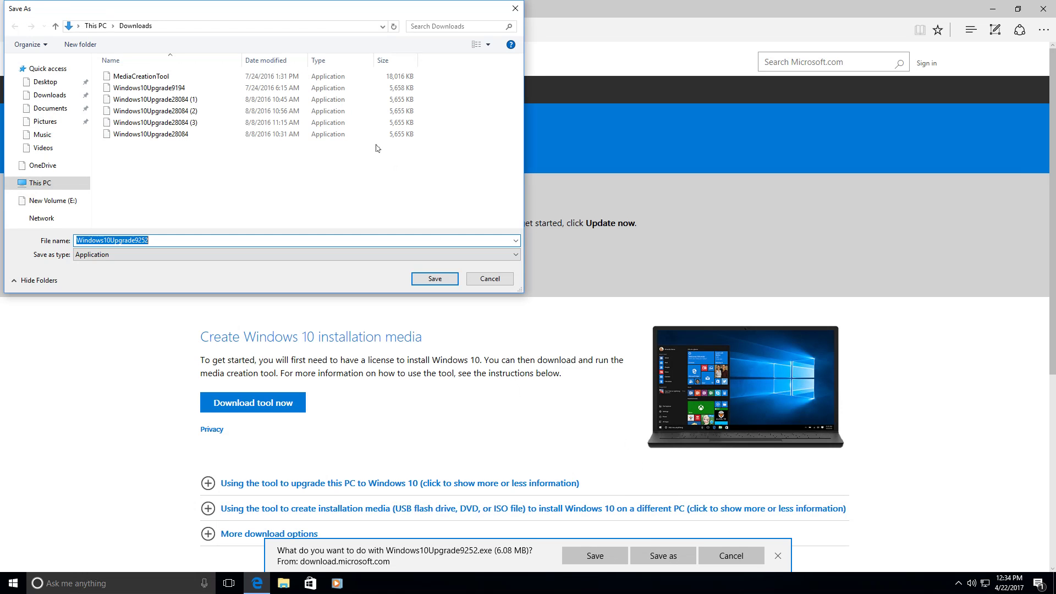
{"action": "left_click", "coordinate": [50, 86]}
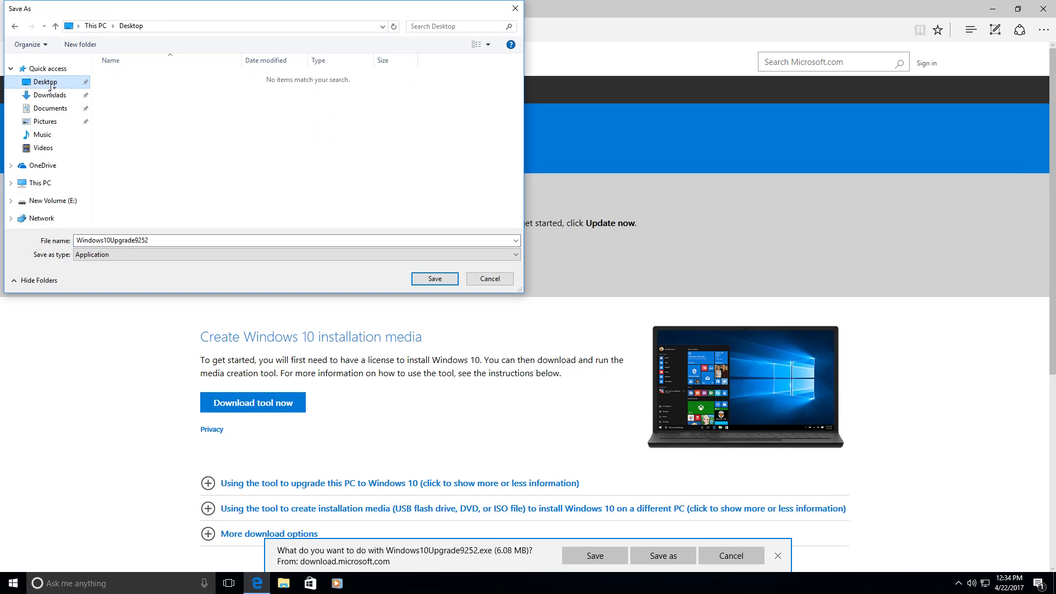
{"action": "left_click", "coordinate": [416, 282]}
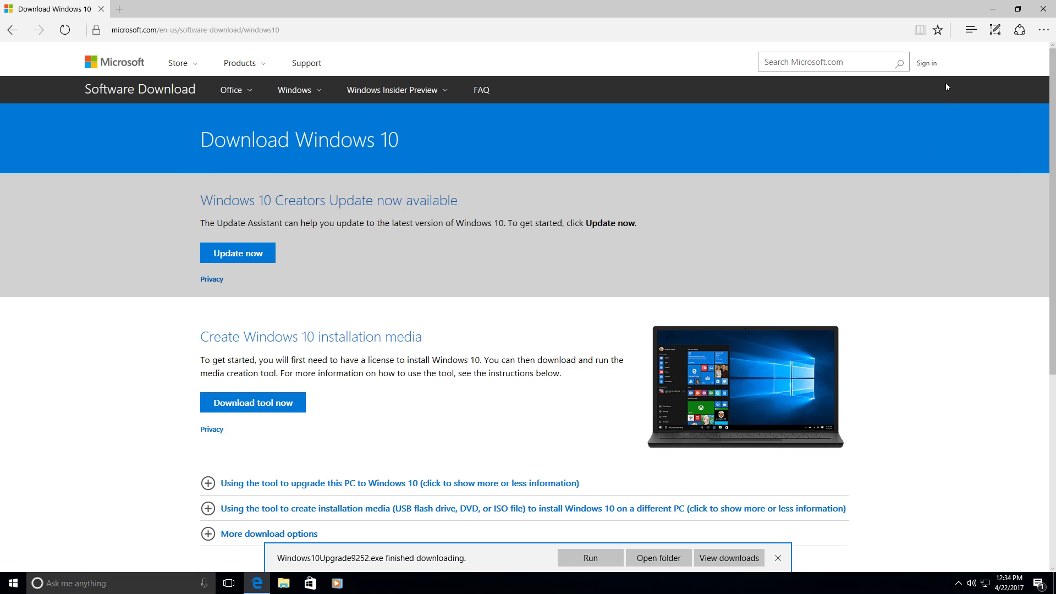
- Minimize Edge, launch Windows10Upgrade9252 from the desktop and approve the User Account Control prompt
{"action": "left_click", "coordinate": [993, 9]}
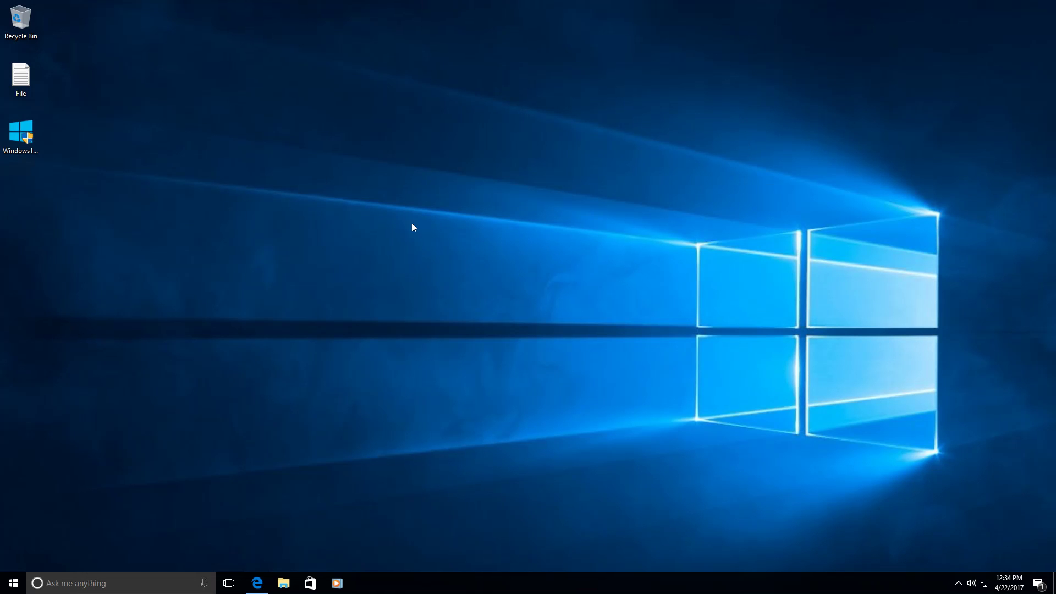
{"action": "left_click", "coordinate": [16, 153]}
{"action": "double_click", "coordinate": [15, 159]}
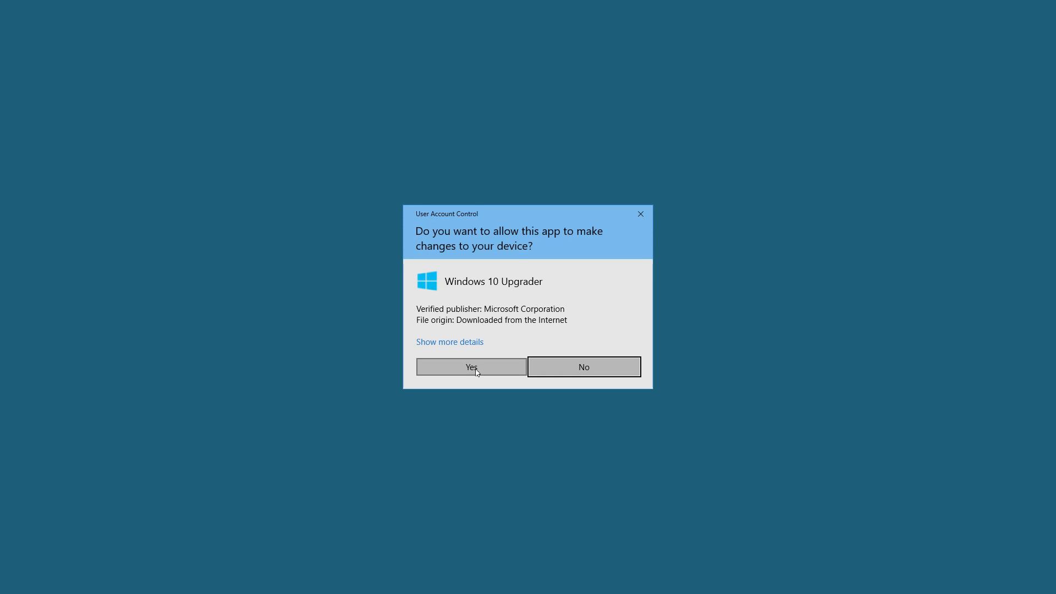
{"action": "left_click", "coordinate": [476, 372]}
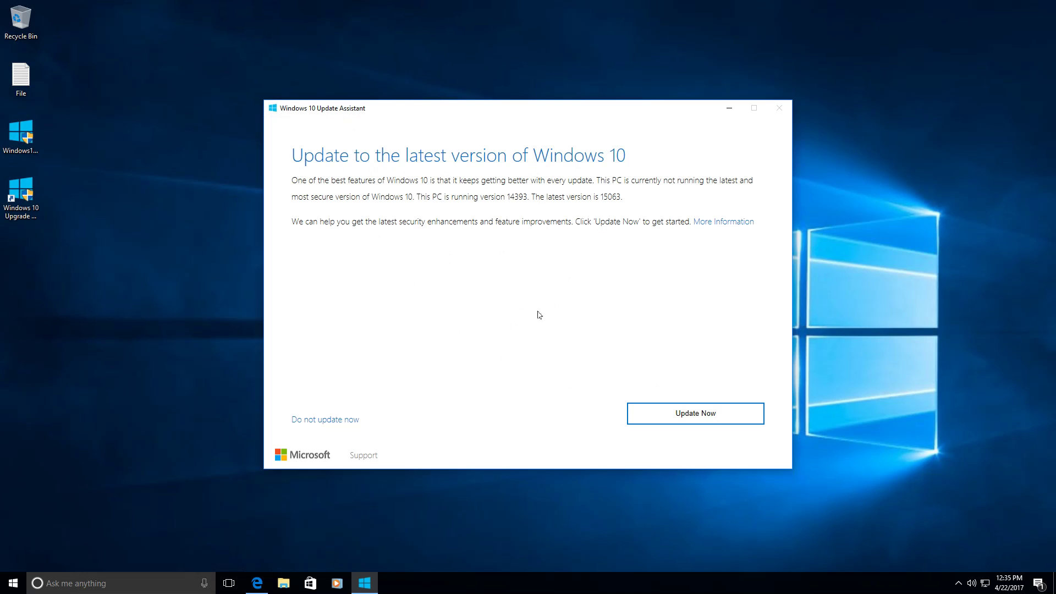
- Start the update to version 15063 and let the check and download finish
{"action": "left_click", "coordinate": [675, 418]}
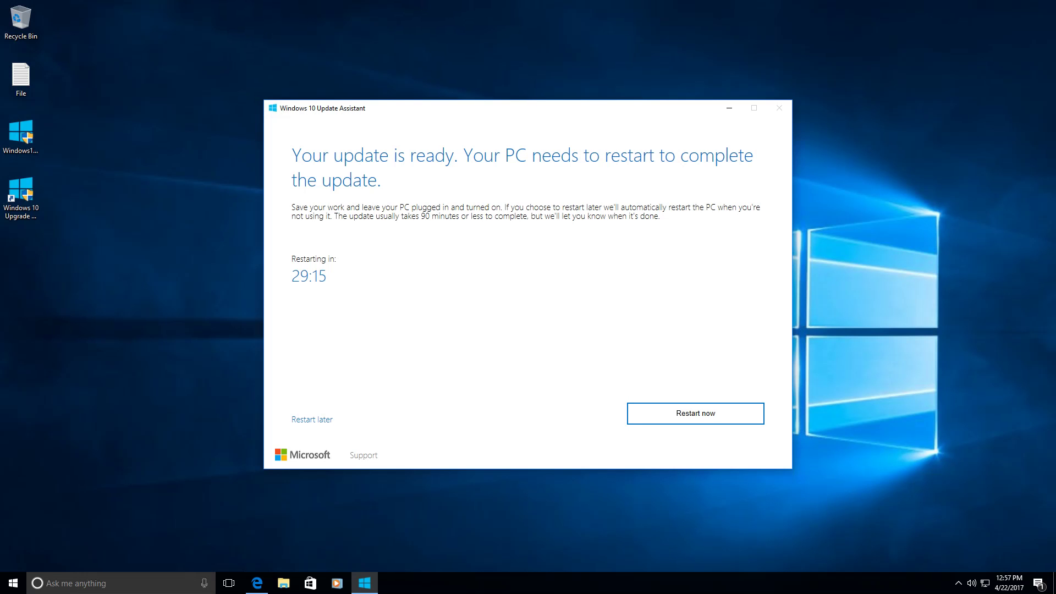
- Restart the PC now to finish installing the Creators Update
{"action": "left_click", "coordinate": [694, 419]}
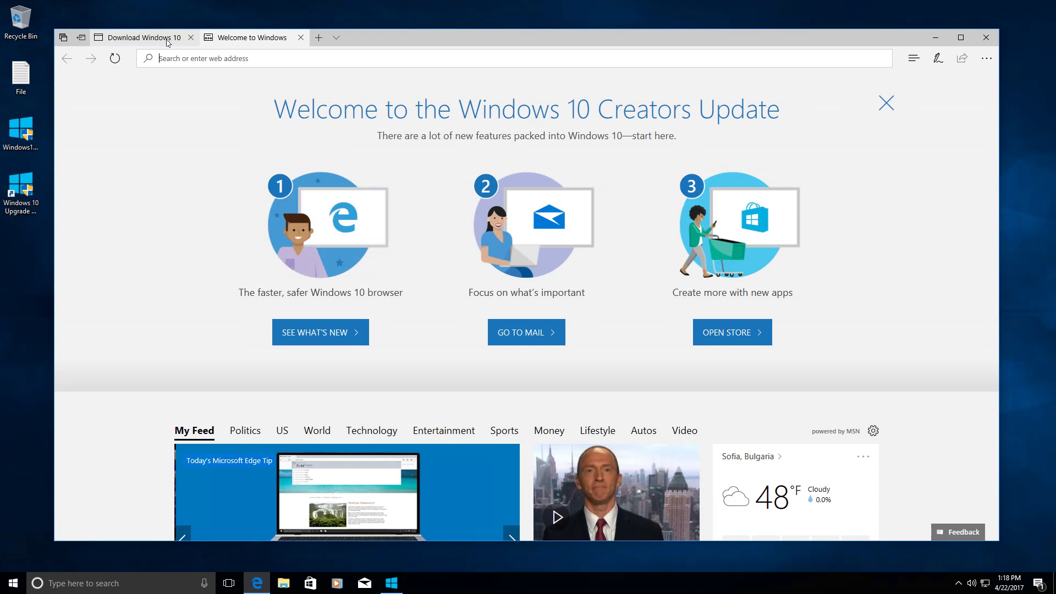
{"action": "left_click", "coordinate": [167, 43]}
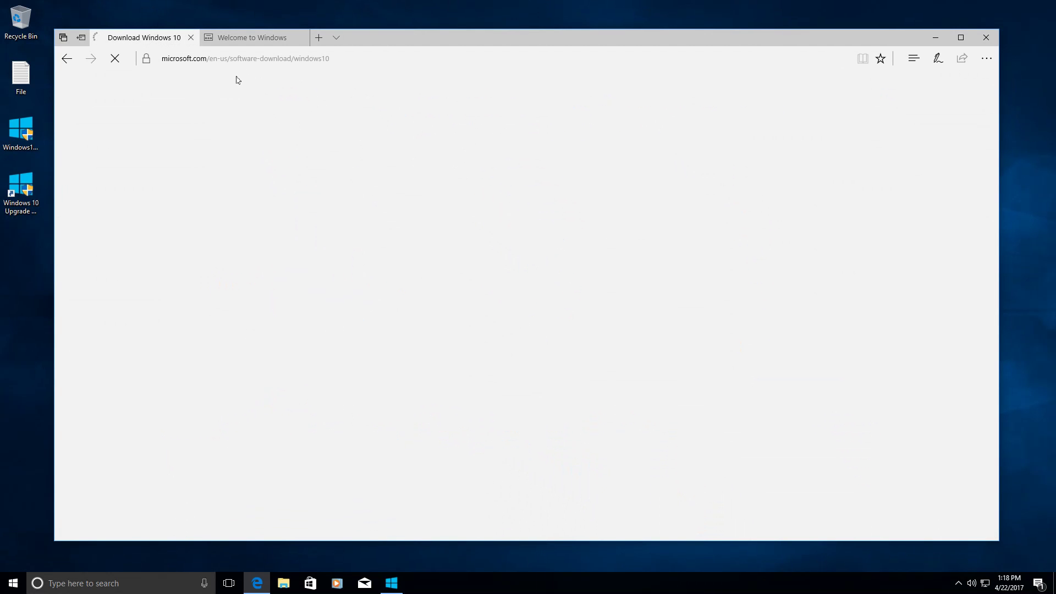
{"action": "left_click", "coordinate": [284, 43]}
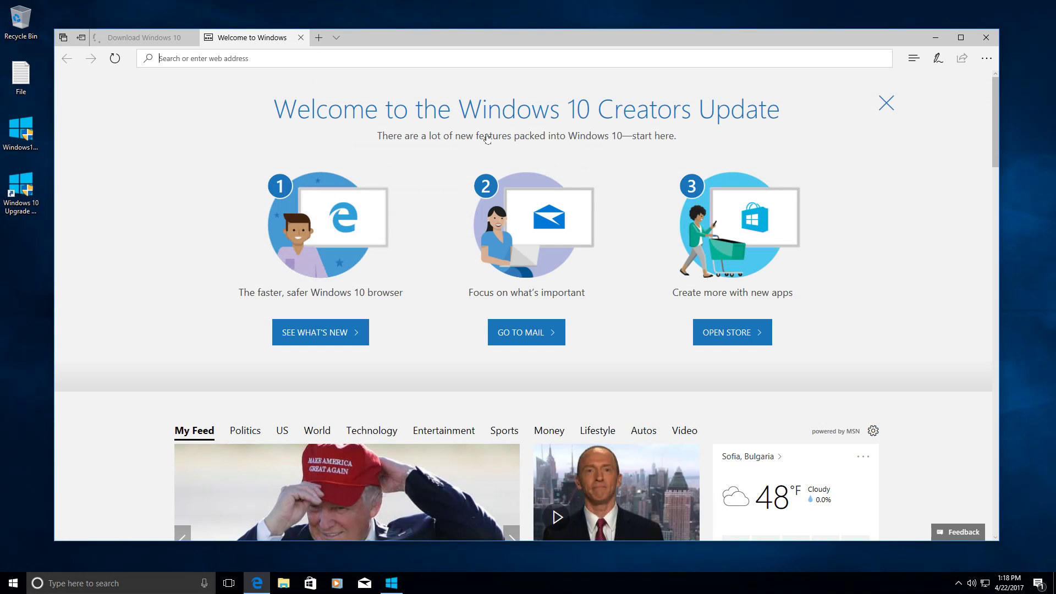
{"action": "scroll", "coordinate": [485, 276], "scroll_direction": "down", "scroll_amount": 3}
{"action": "scroll", "coordinate": [487, 278], "scroll_direction": "down", "scroll_amount": 10}
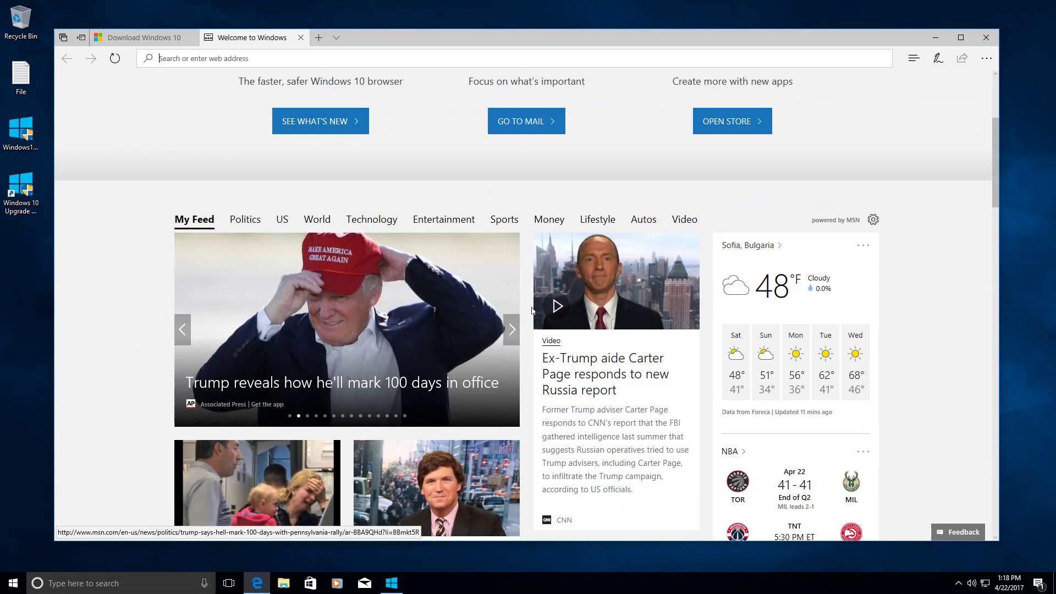
{"action": "scroll", "coordinate": [450, 250], "scroll_direction": "up", "scroll_amount": 13}
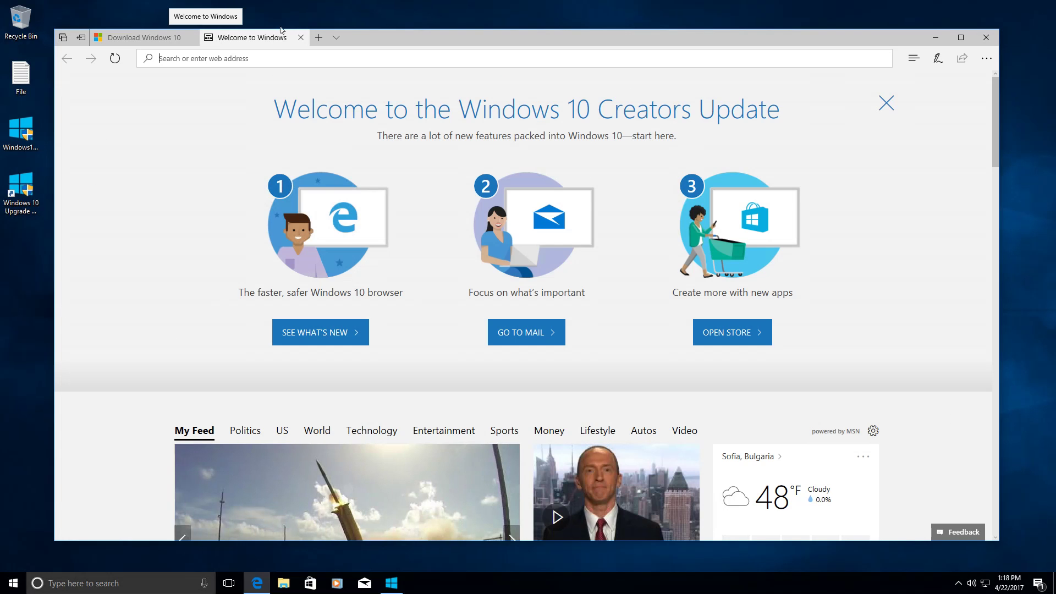
{"action": "left_click", "coordinate": [336, 38]}
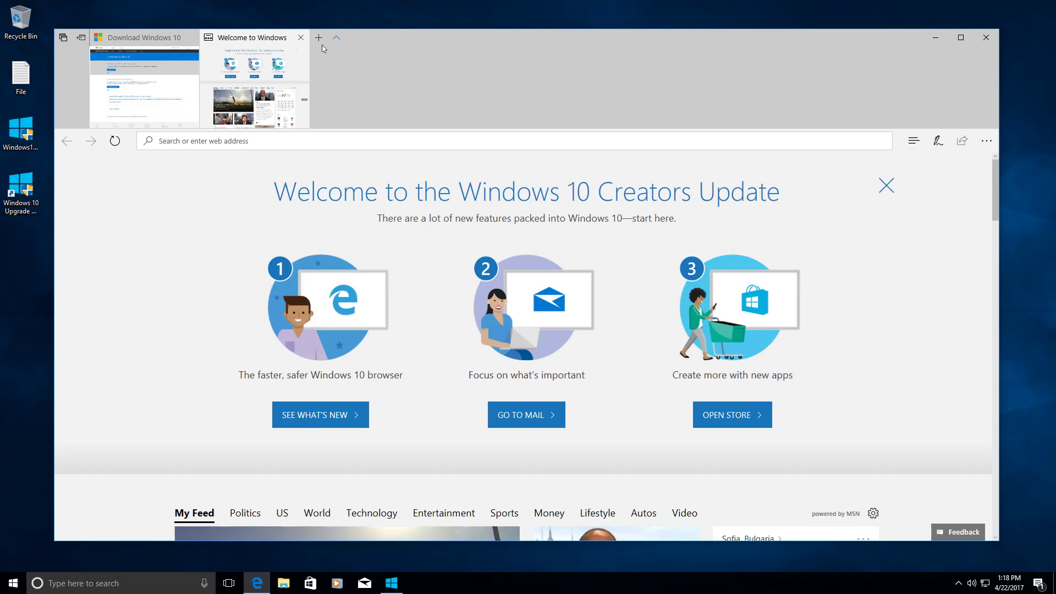
{"action": "left_click", "coordinate": [336, 38]}
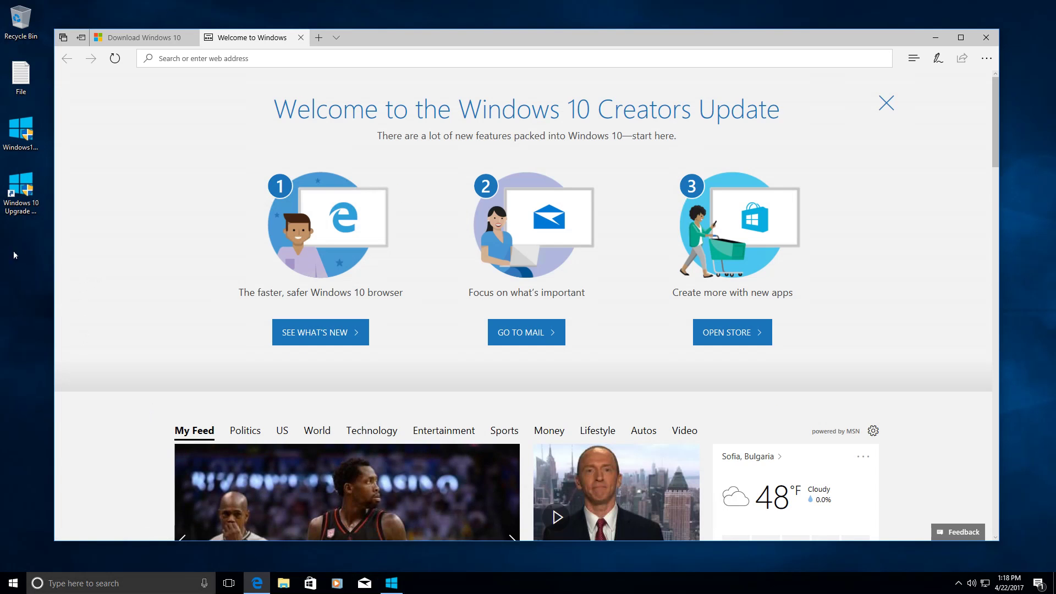
{"action": "left_click", "coordinate": [20, 82]}
{"action": "double_click", "coordinate": [20, 82]}
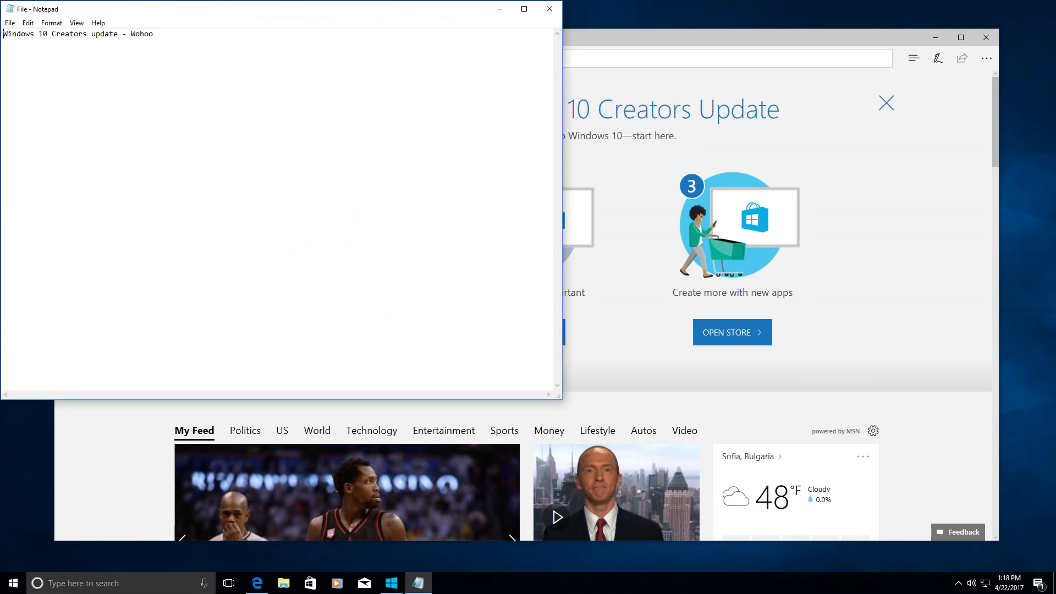
{"action": "left_click_drag", "start_coordinate": [154, 34], "coordinate": [7, 34]}
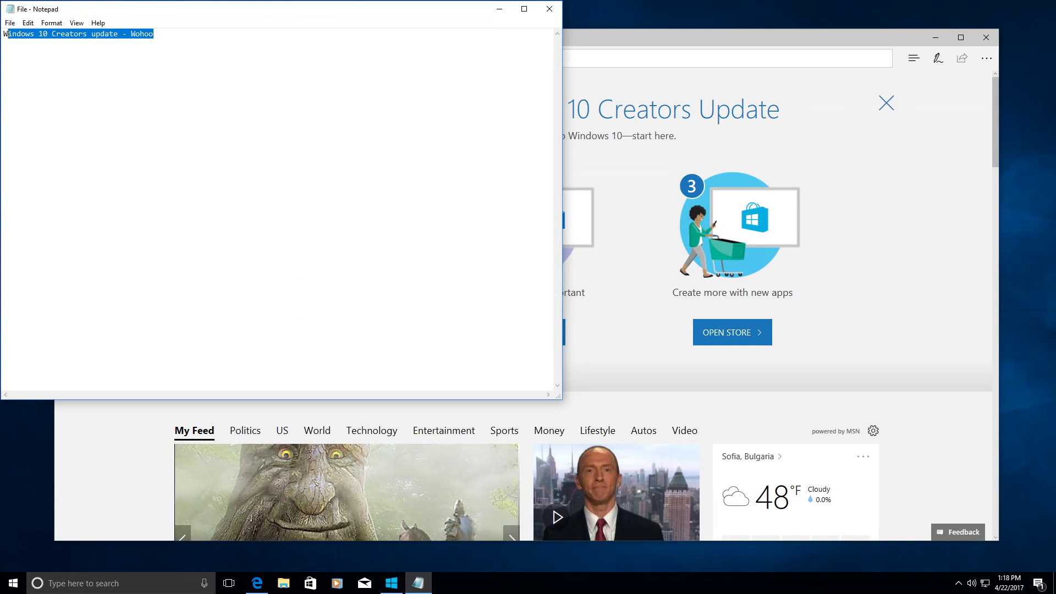
{"action": "left_click", "coordinate": [549, 8]}
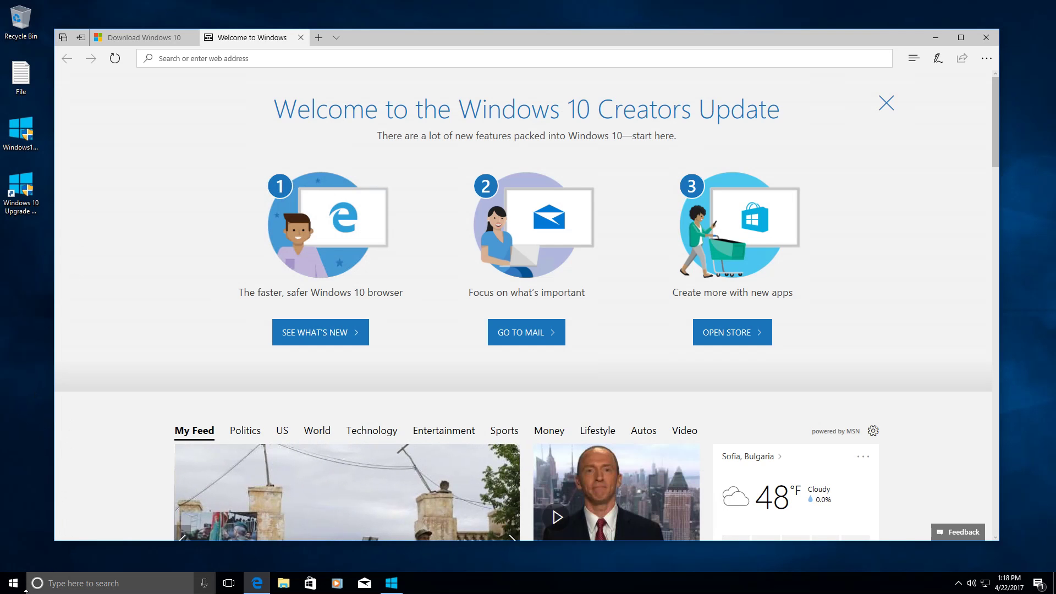
- Open Settings from Start, then view the Gaming section's Game bar, Game DVR and Game Mode pages
{"action": "left_click", "coordinate": [12, 588]}
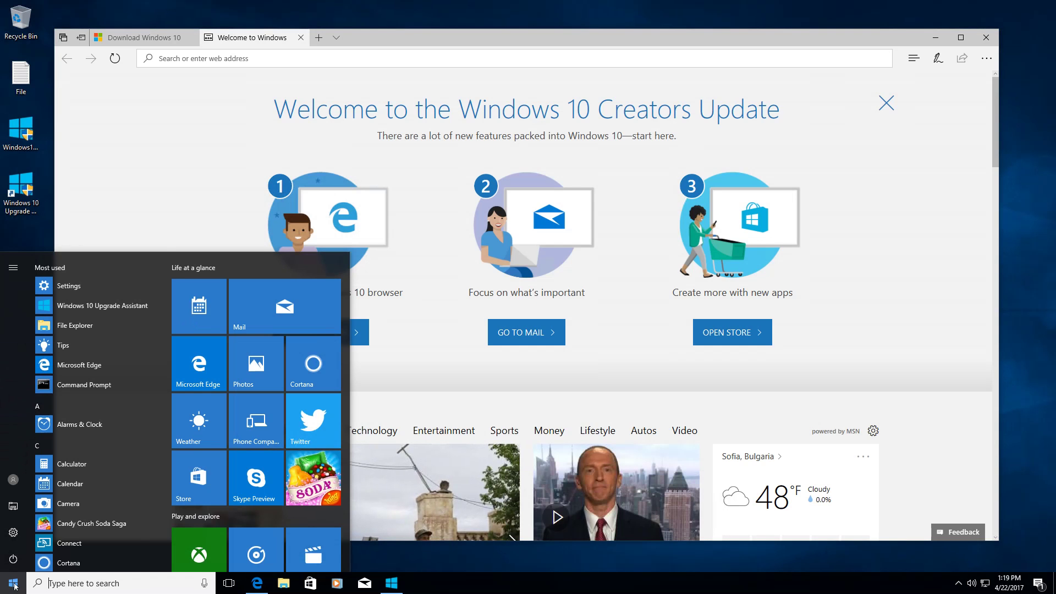
{"action": "left_click", "coordinate": [24, 530]}
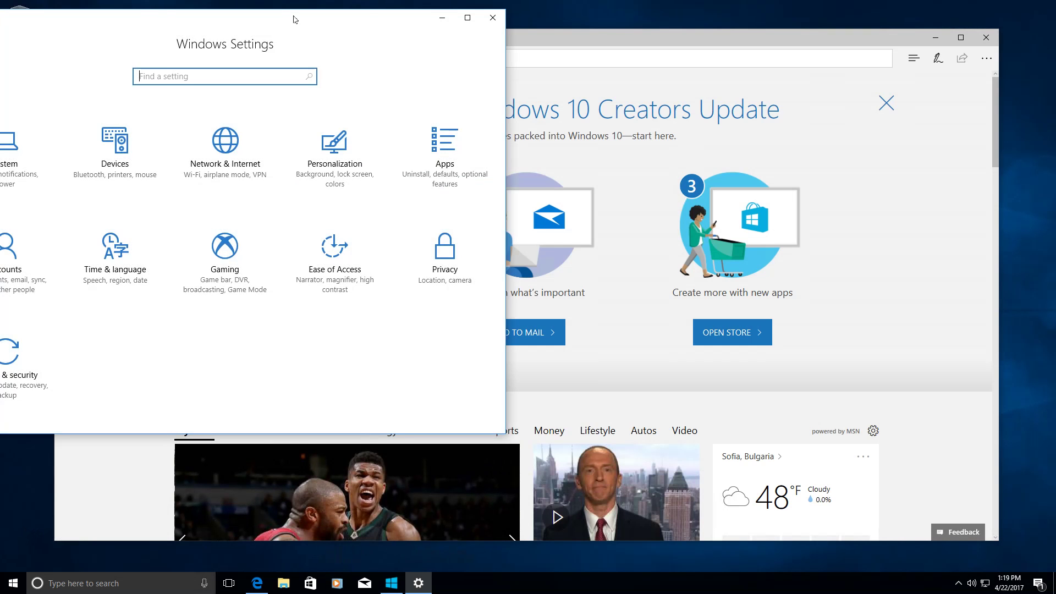
{"action": "left_click_drag", "start_coordinate": [294, 19], "coordinate": [436, 38]}
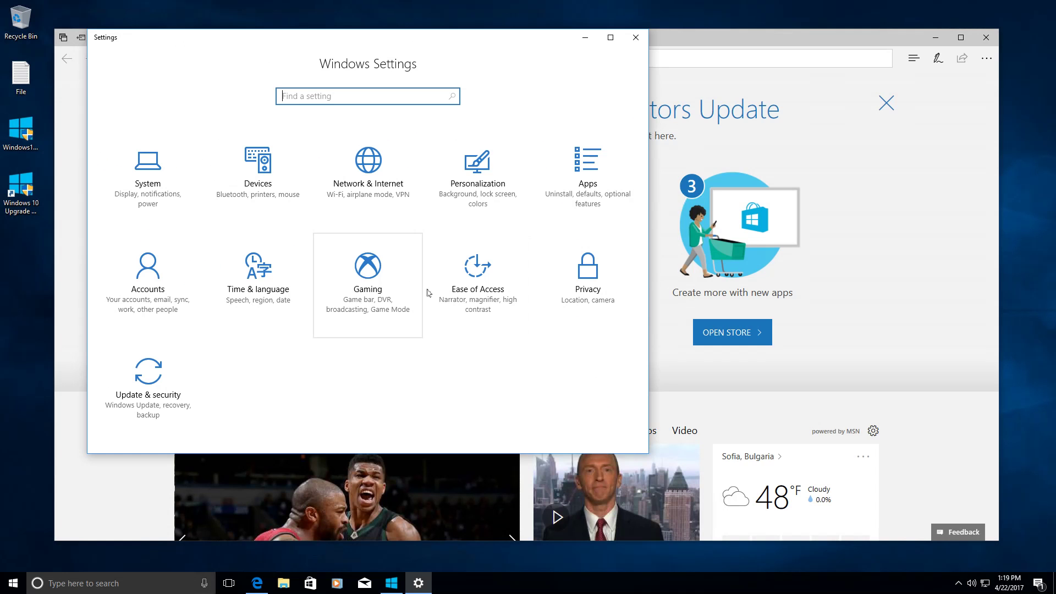
{"action": "left_click", "coordinate": [370, 290]}
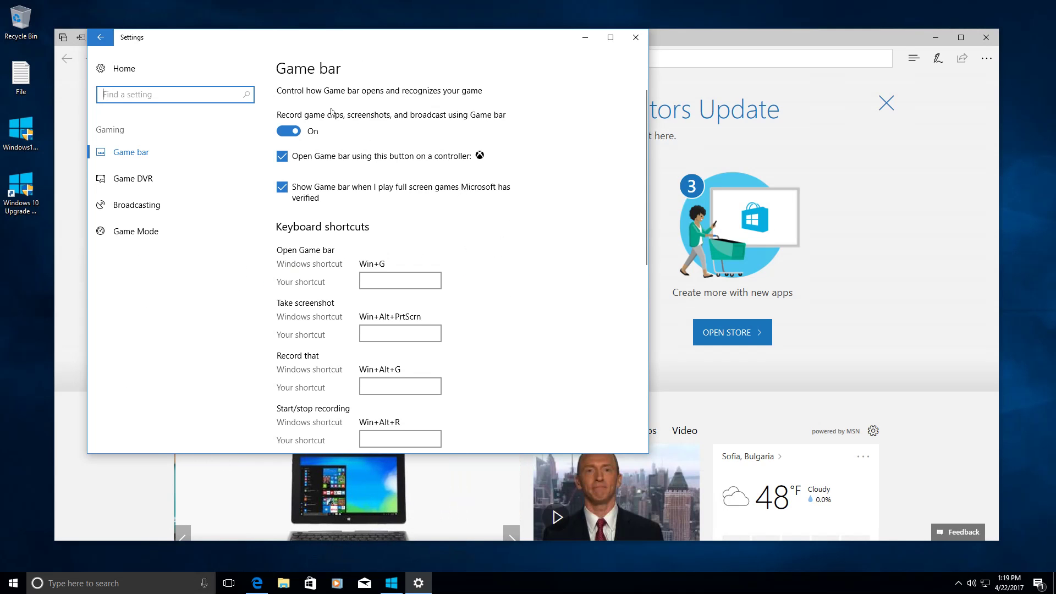
{"action": "left_click", "coordinate": [153, 184]}
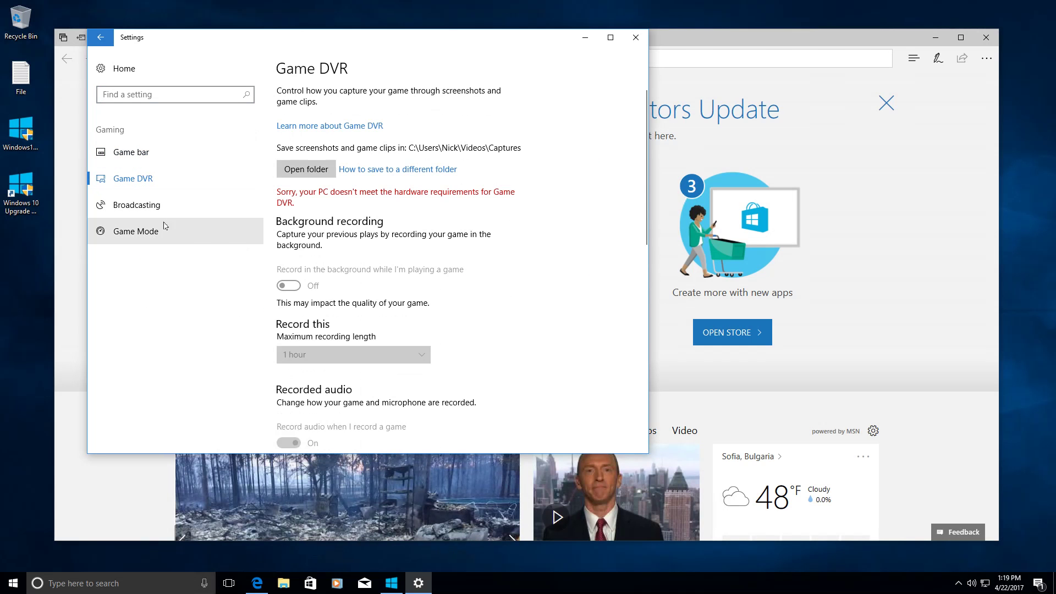
{"action": "left_click", "coordinate": [162, 231]}
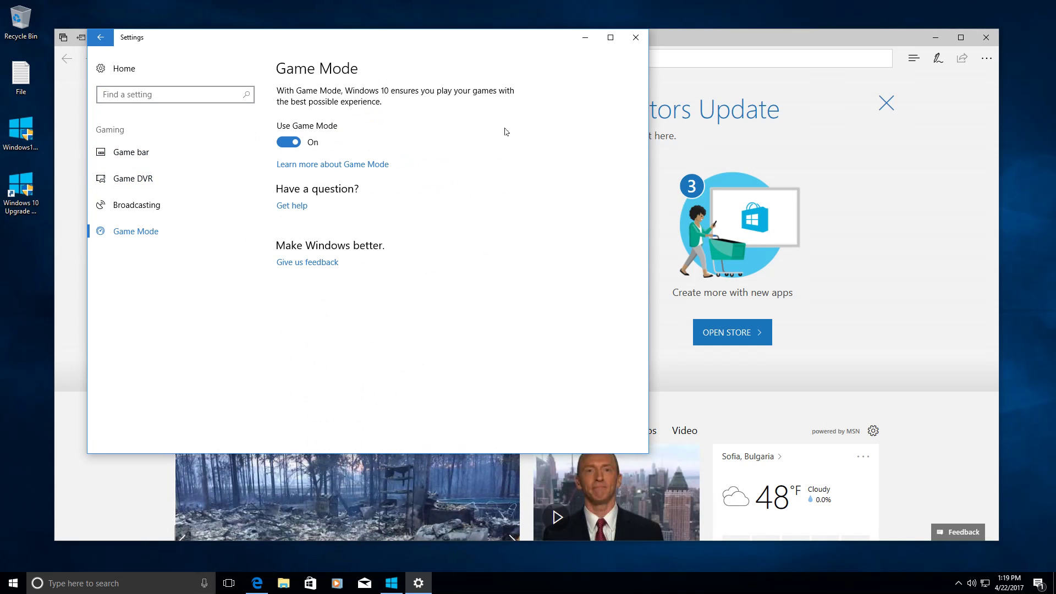
- Close the Settings window to return to the Creators Update welcome page
{"action": "left_click", "coordinate": [635, 37]}
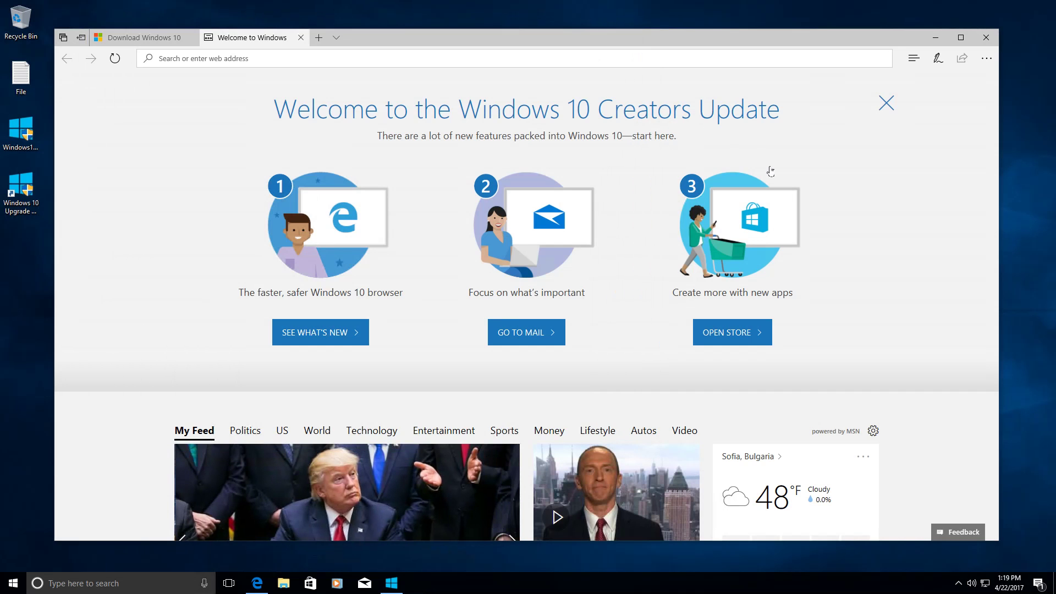